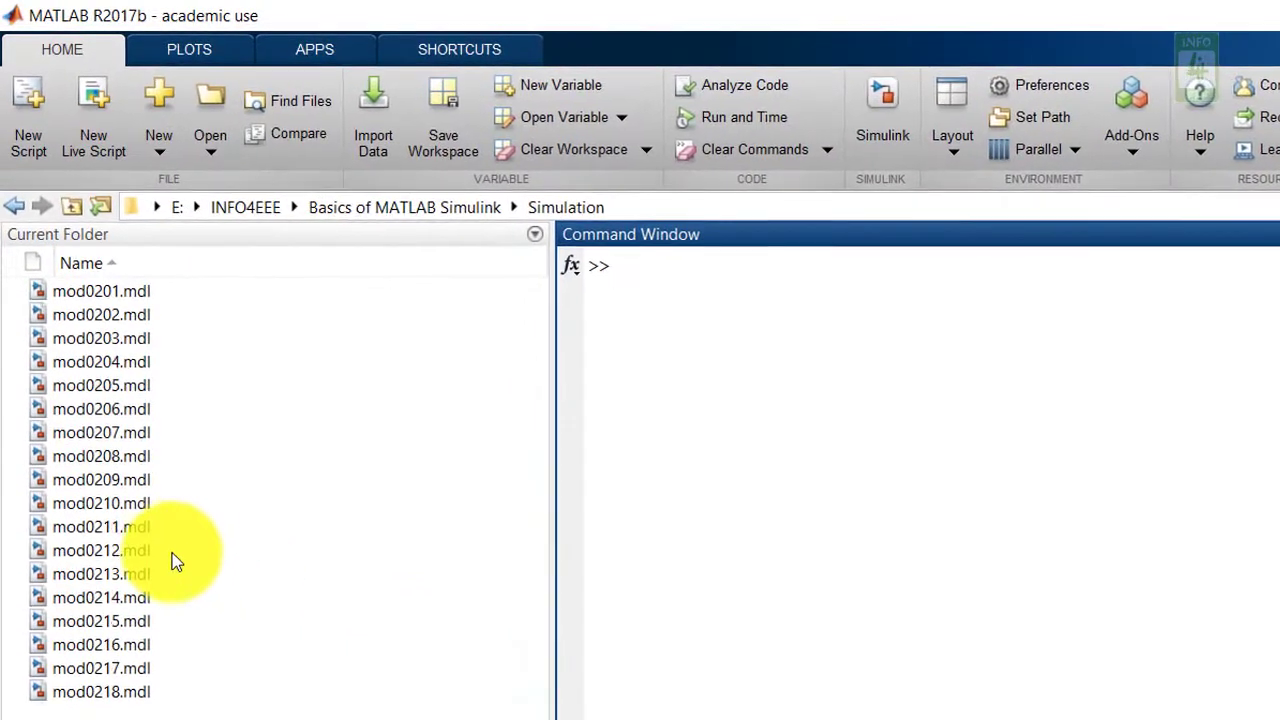
Step: Open mod0210 and save it as mod0219 with the Simulink Models (*.mdl) file type
left_click(95, 505)
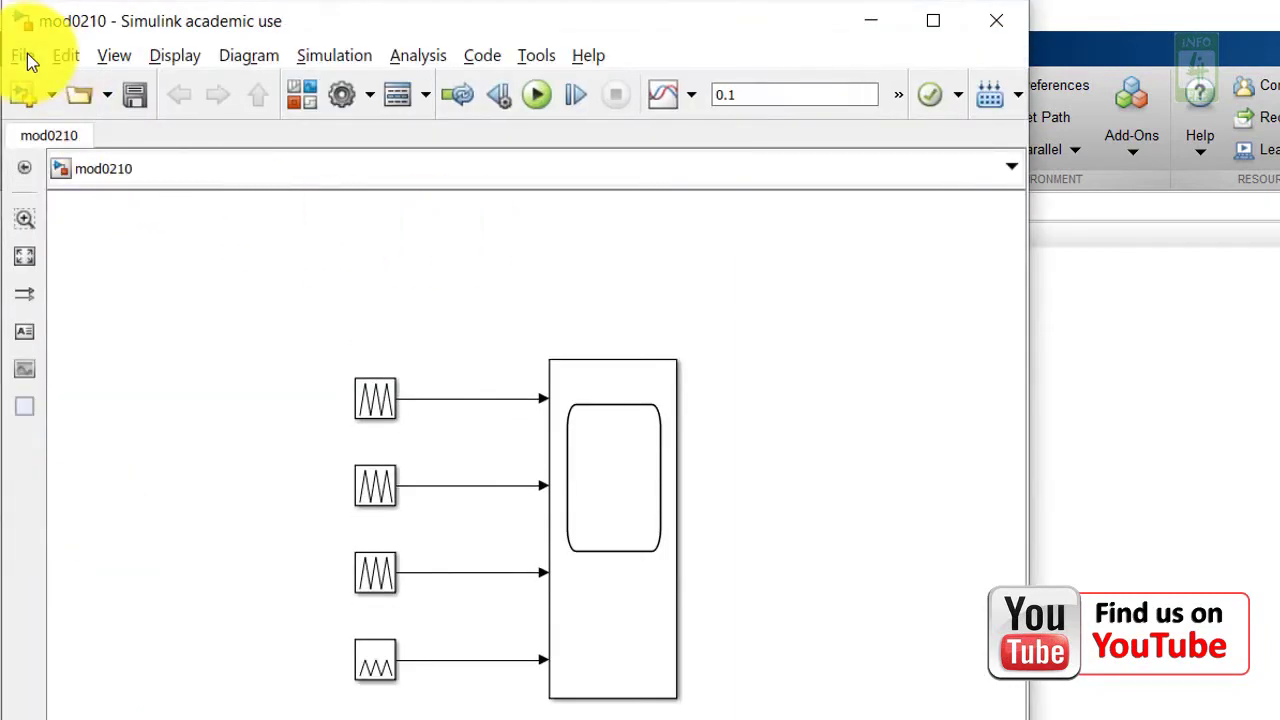
left_click(25, 54)
left_click(80, 228)
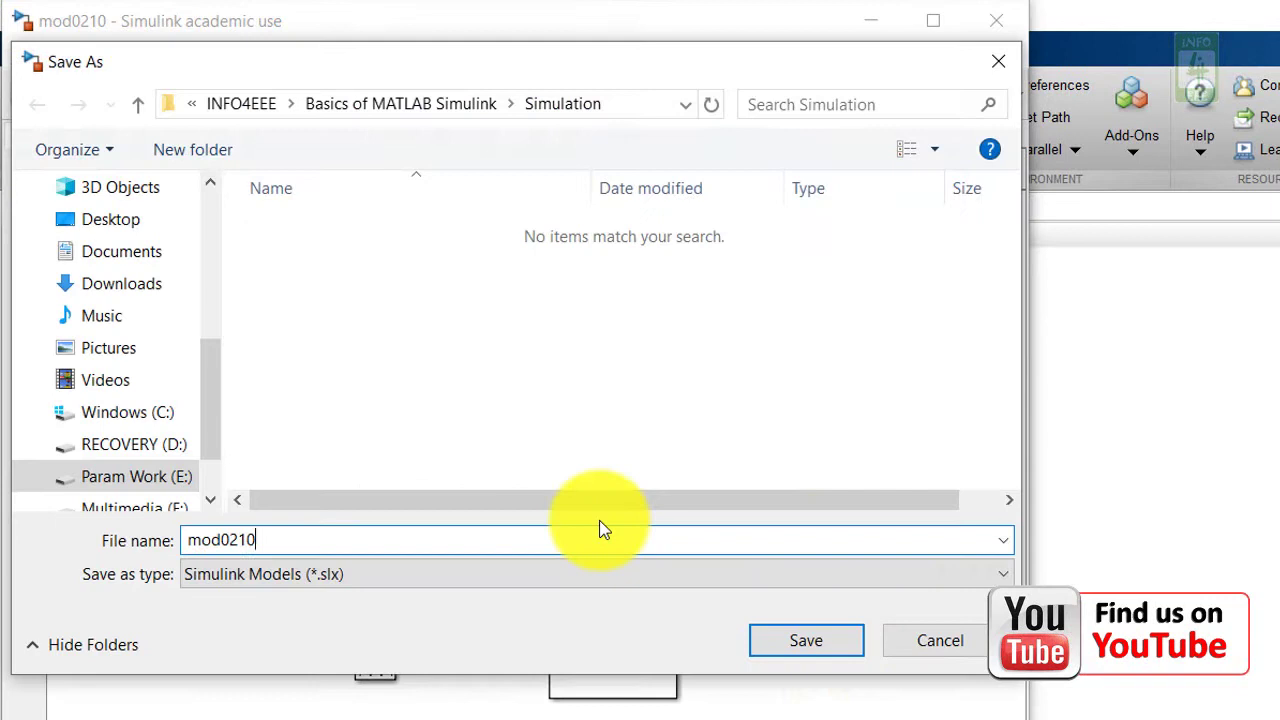
key("BackSpace")
type("9")
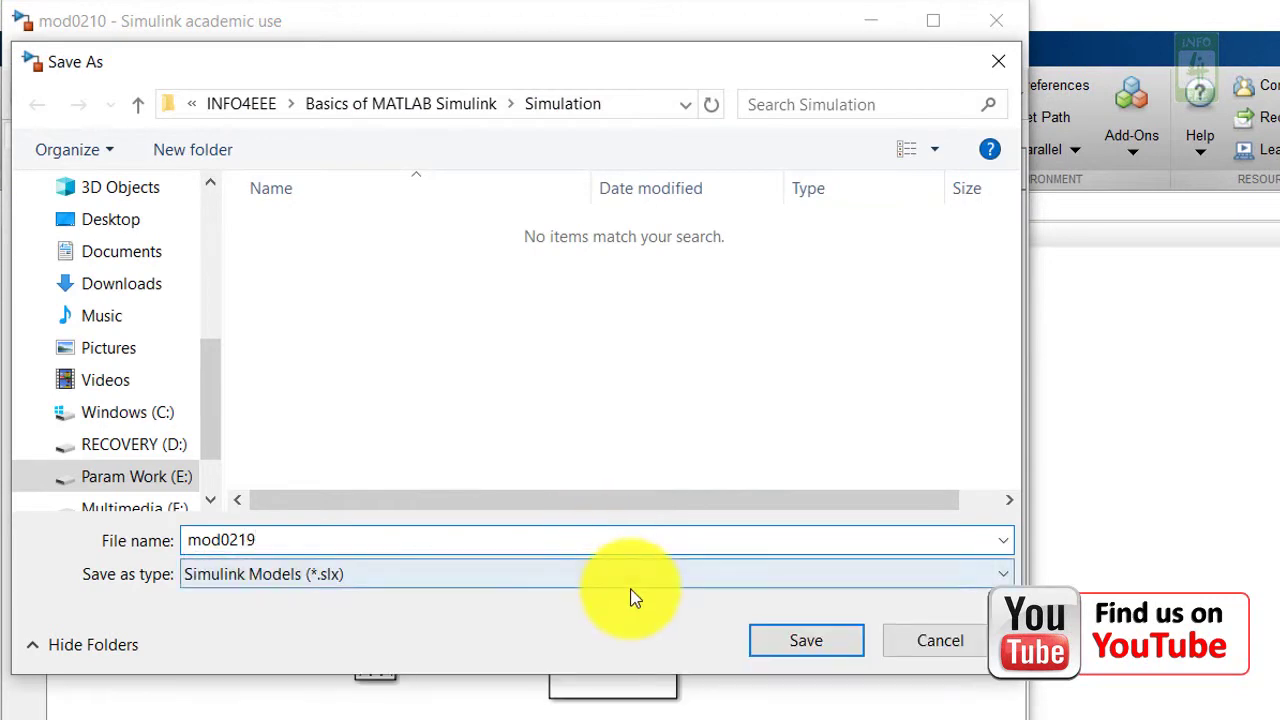
left_click(600, 586)
left_click(514, 622)
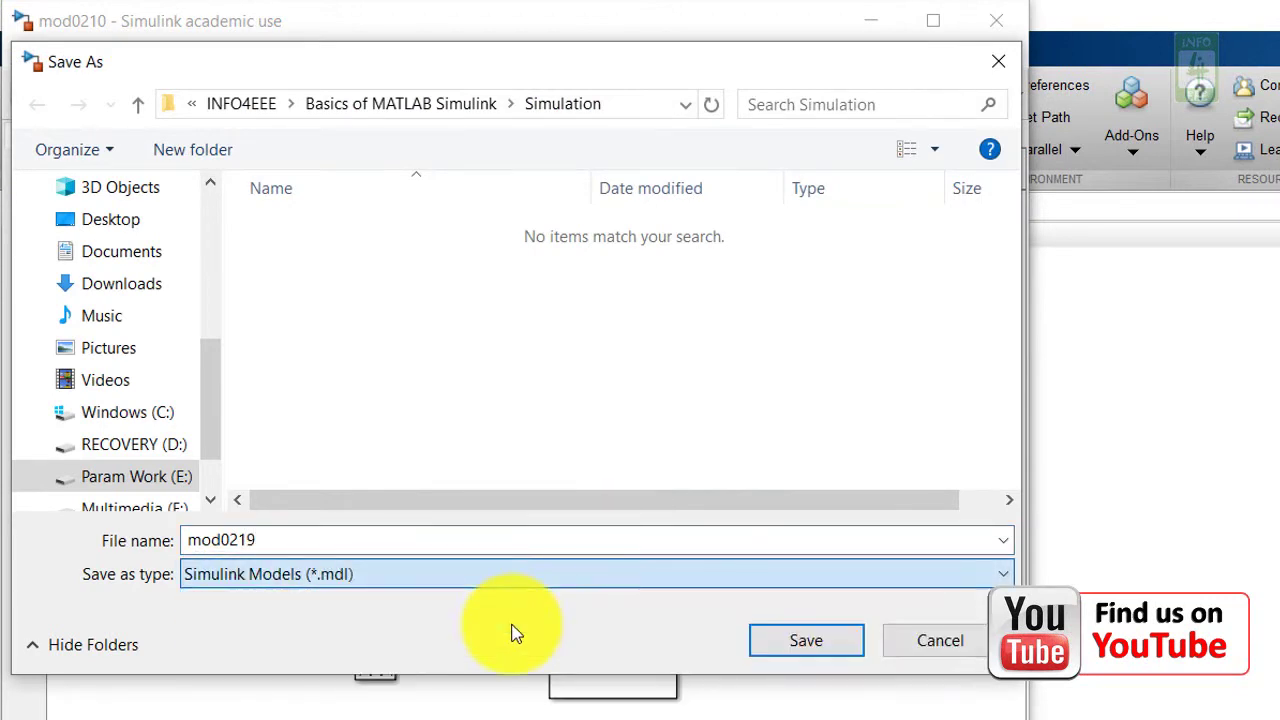
left_click(810, 643)
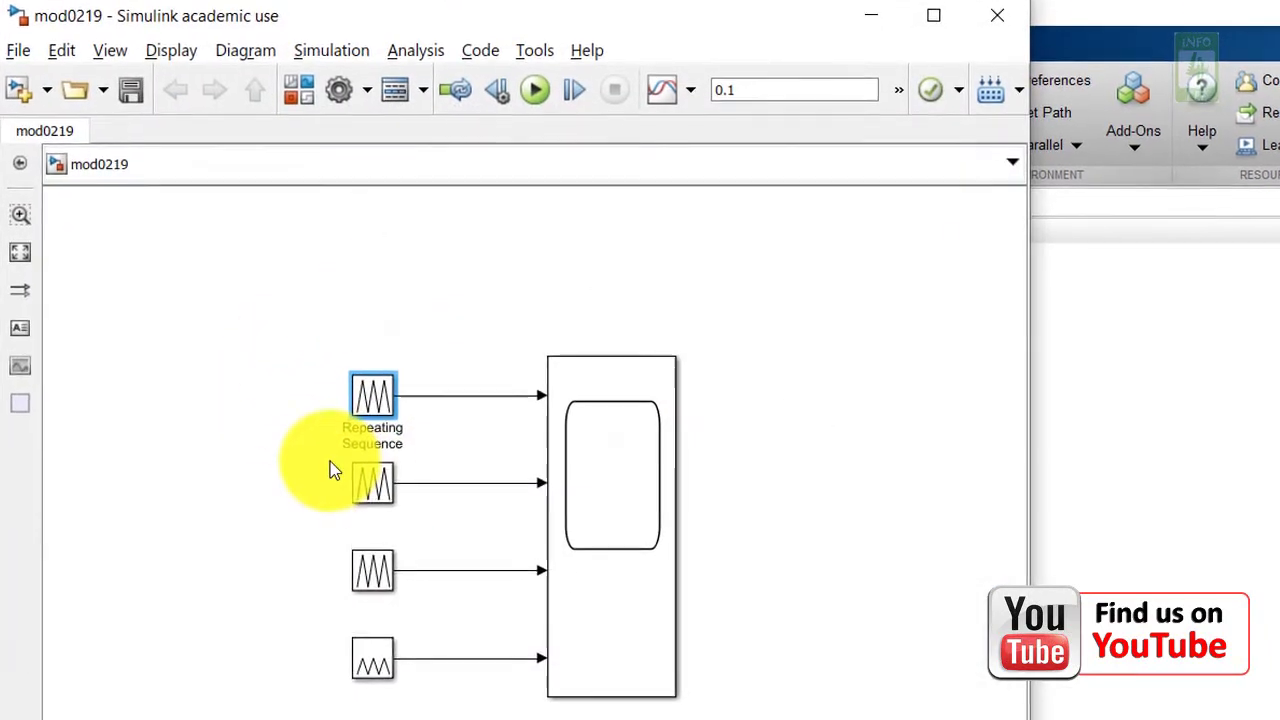
Step: Delete the three lower Repeating Sequence blocks and give the remaining one times [0 1 2], outputs [1 -1 1]
left_click_drag(314, 446, 420, 712)
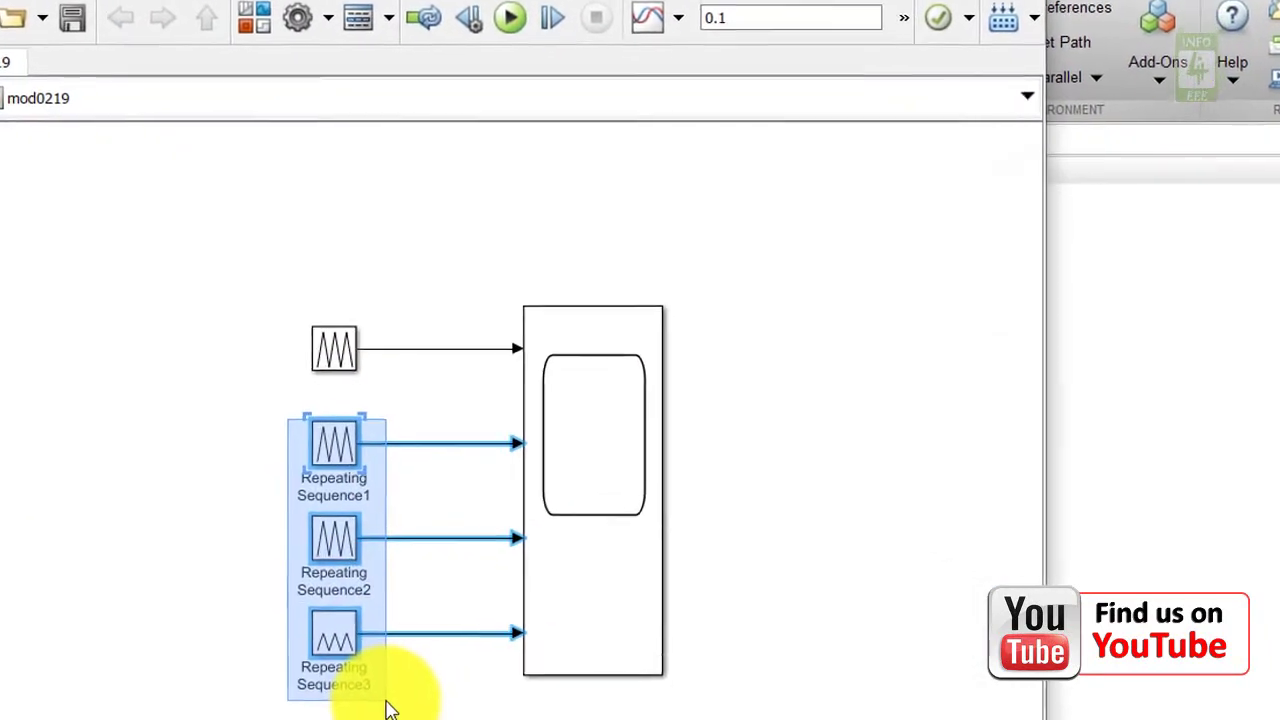
key("Delete")
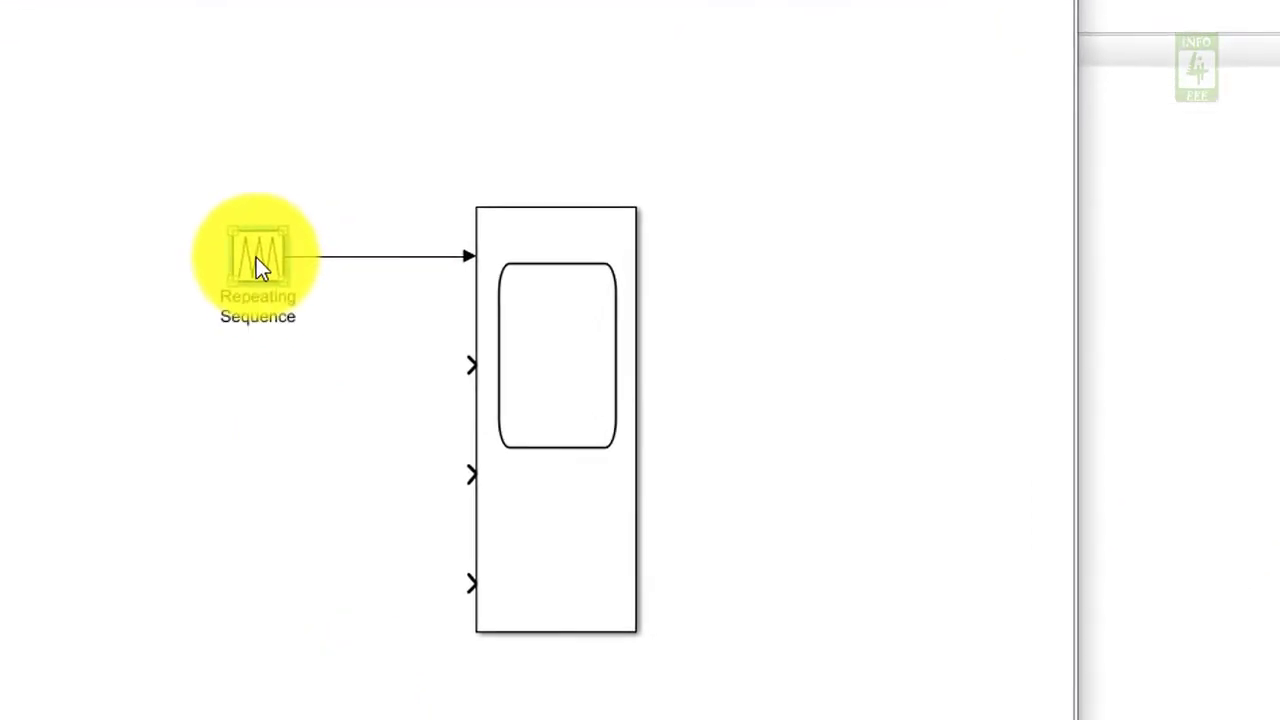
double_click(276, 285)
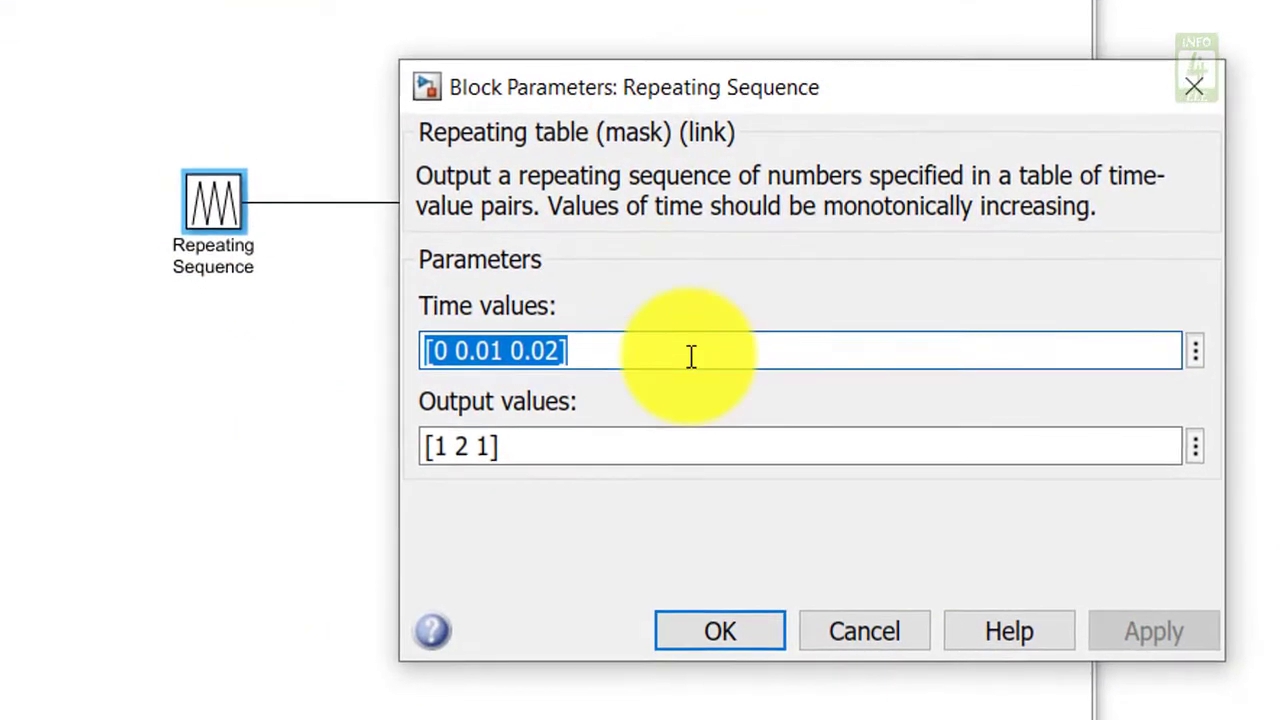
left_click(691, 357)
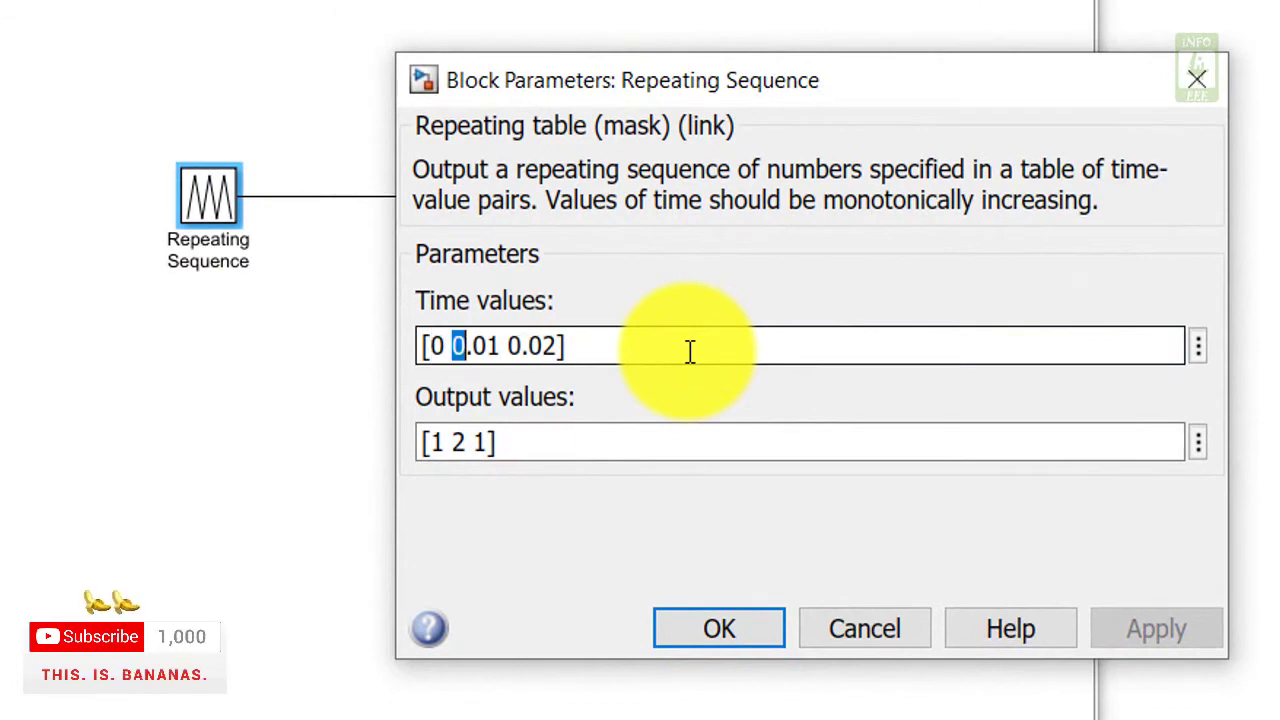
key("BackSpace")
key("Right")
key("Right")
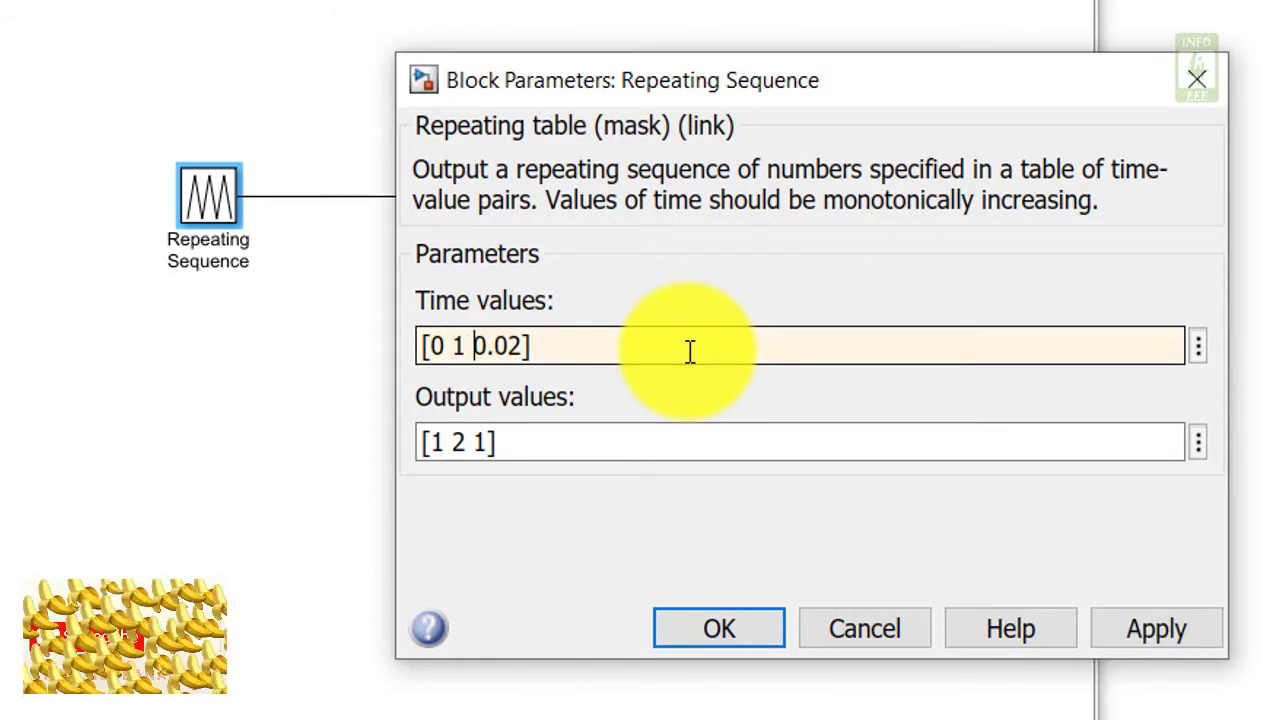
key("shift+Right")
key("shift+Right")
key("shift+Right")
key("BackSpace")
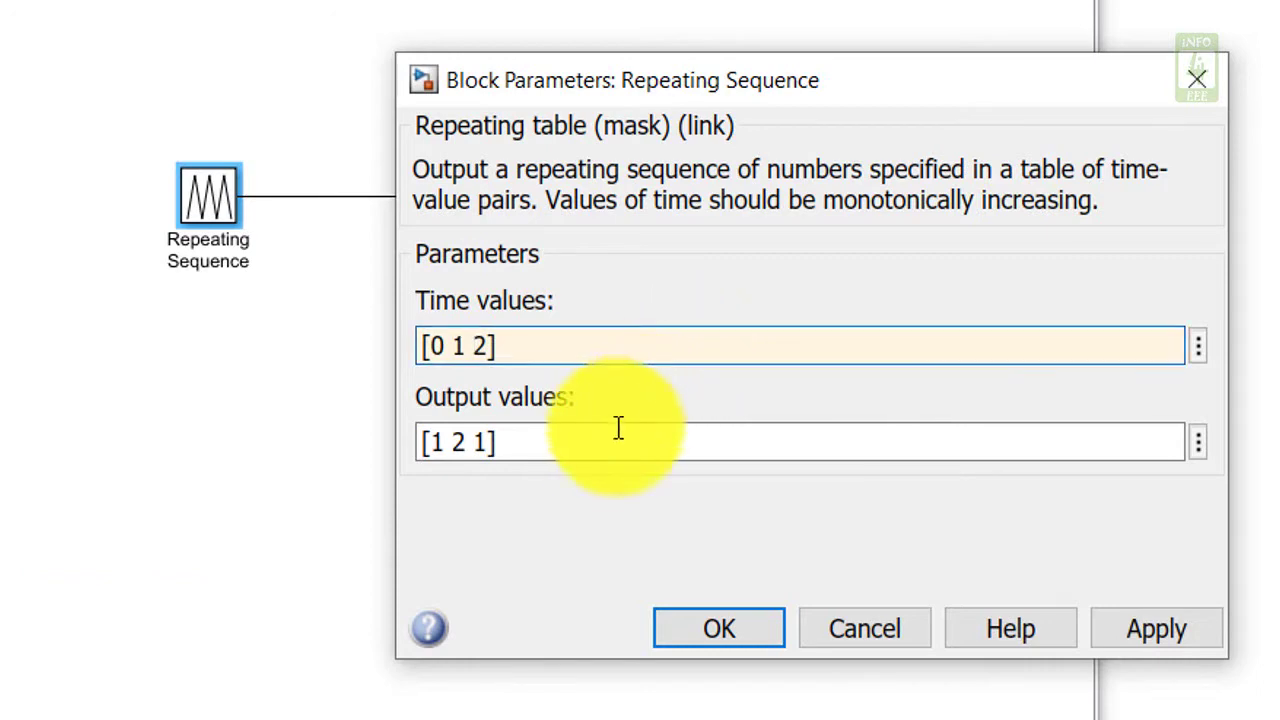
key("Left")
key("Left")
key("Left")
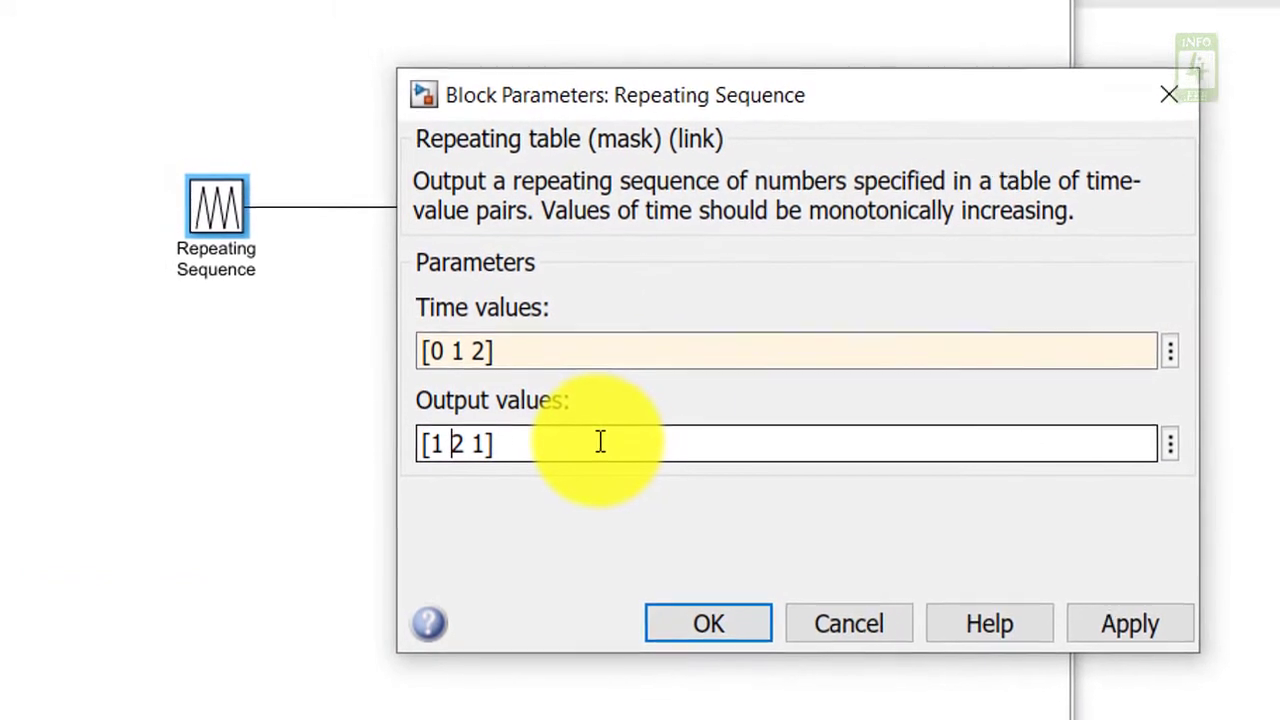
key("Delete")
type("-1")
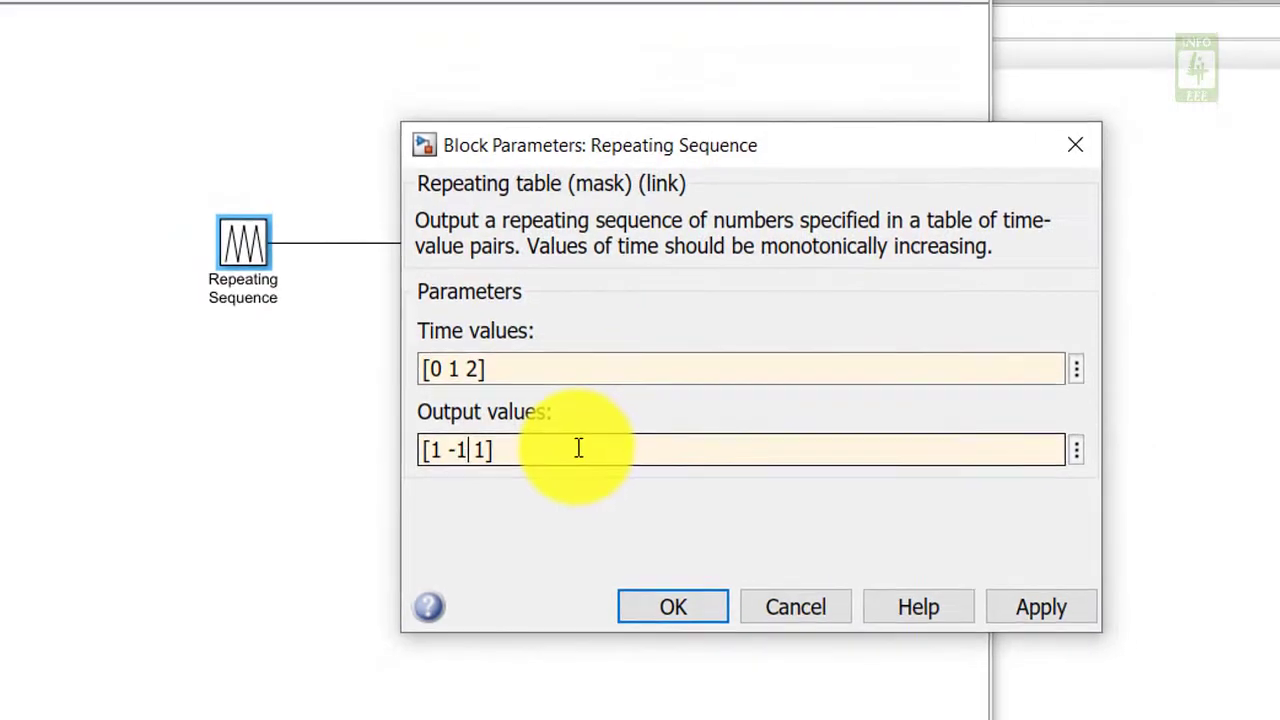
left_click(623, 587)
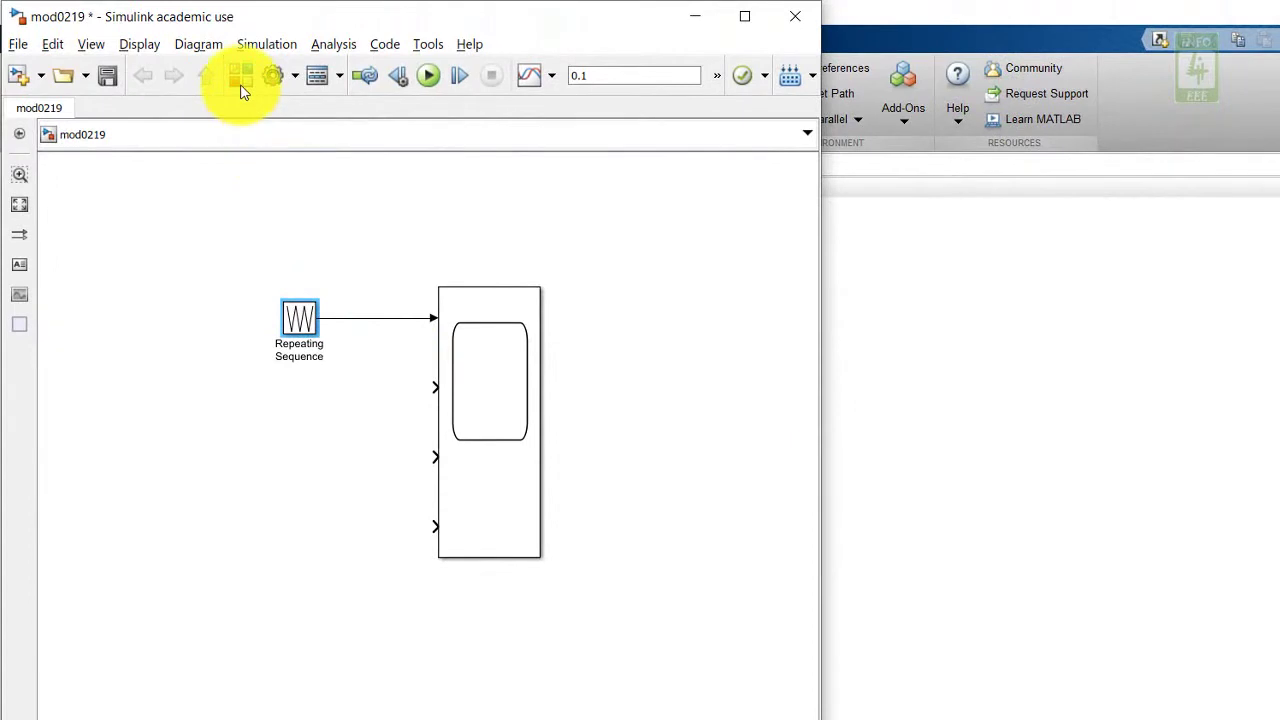
Step: Place a Relay block from Simulink > Discontinuities below the triangle source
left_click(241, 78)
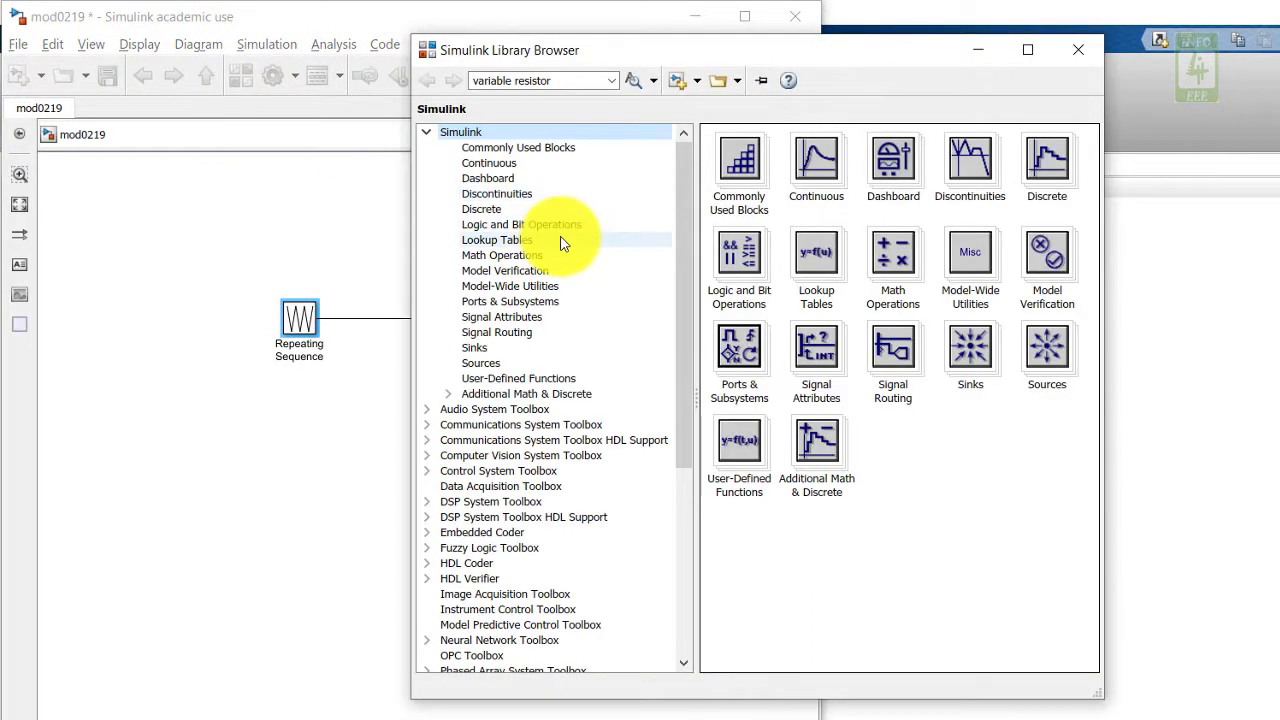
left_click(497, 194)
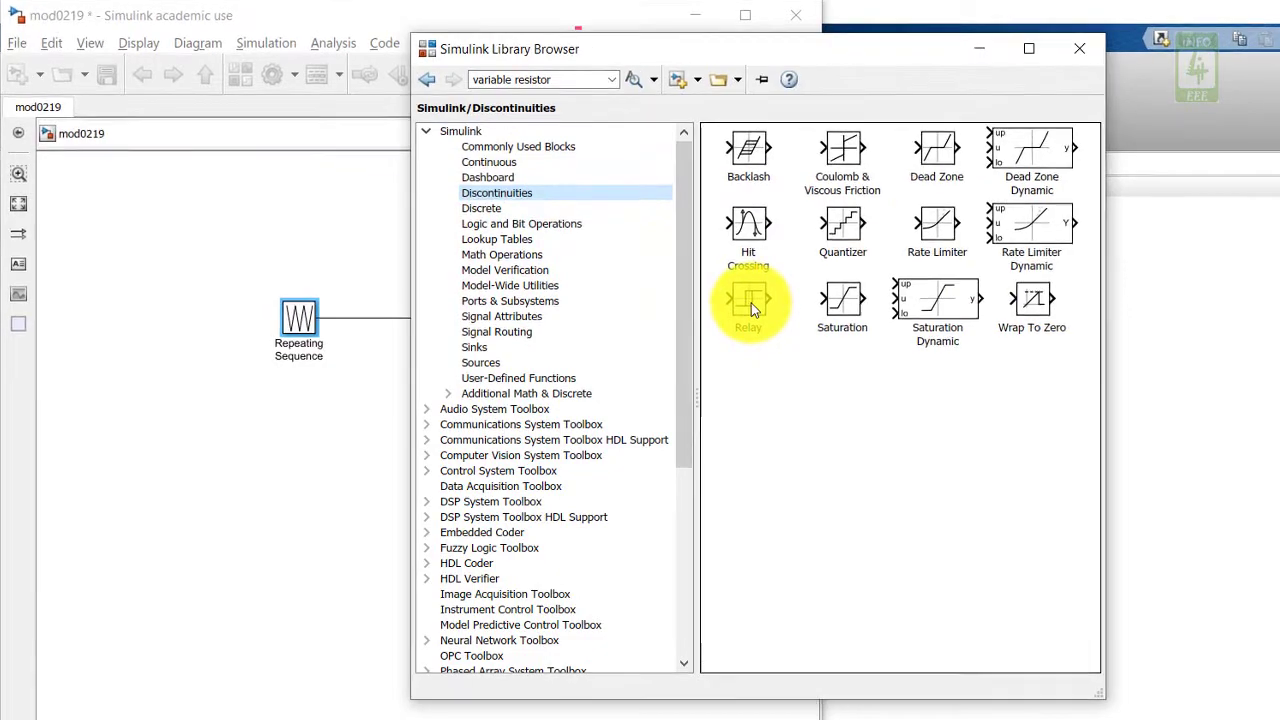
left_click_drag(757, 314, 335, 402)
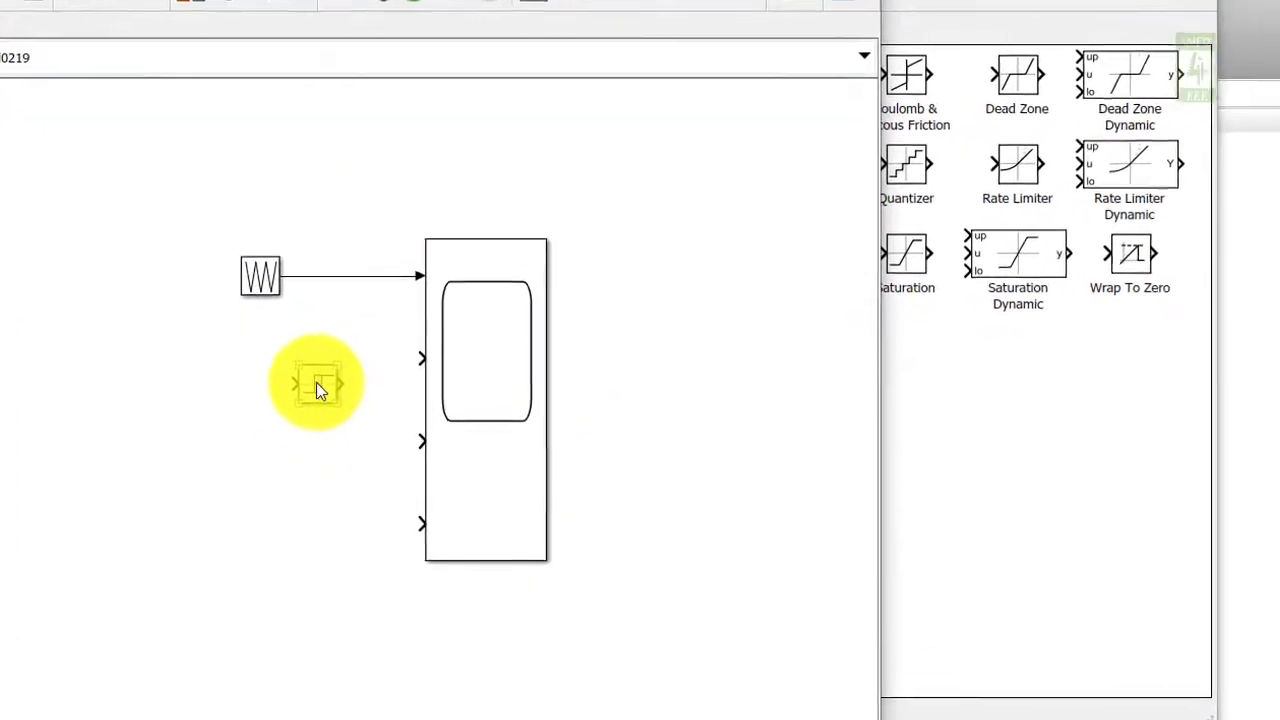
Step: Give the Relay block a switch-on point of 1 and a switch-off point of -1
double_click(323, 392)
left_click_drag(680, 222, 814, 72)
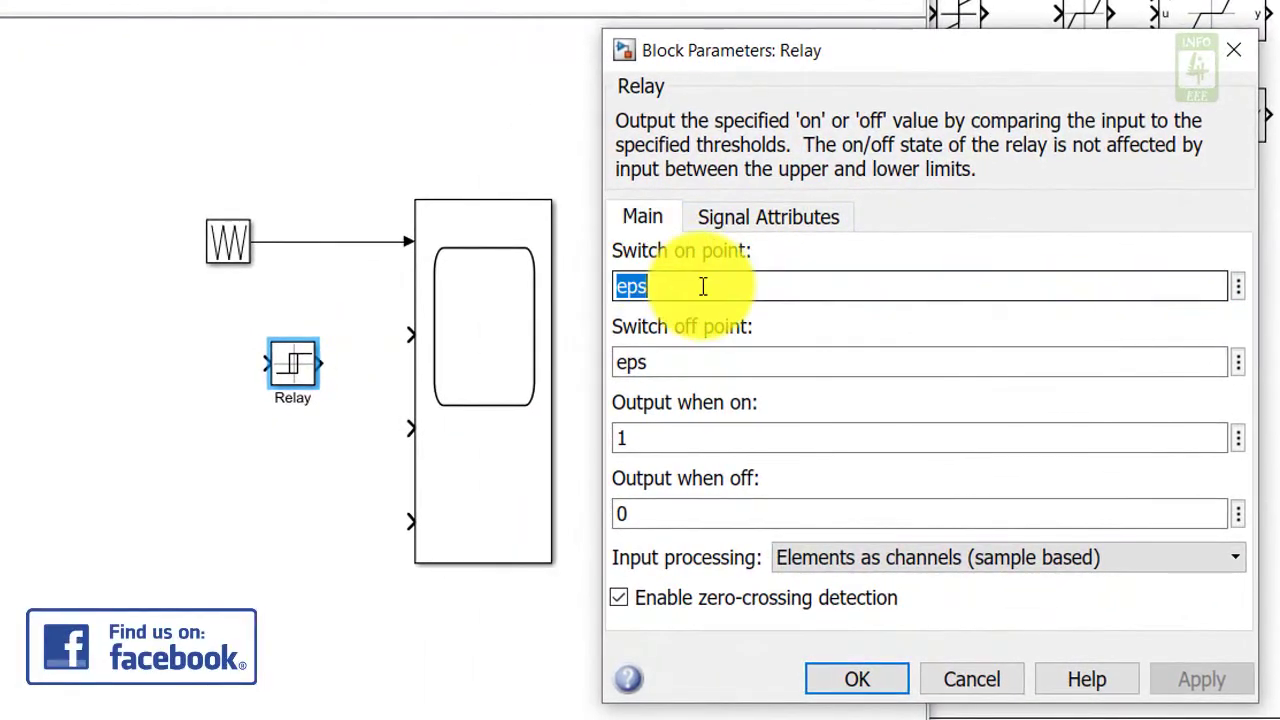
type("1")
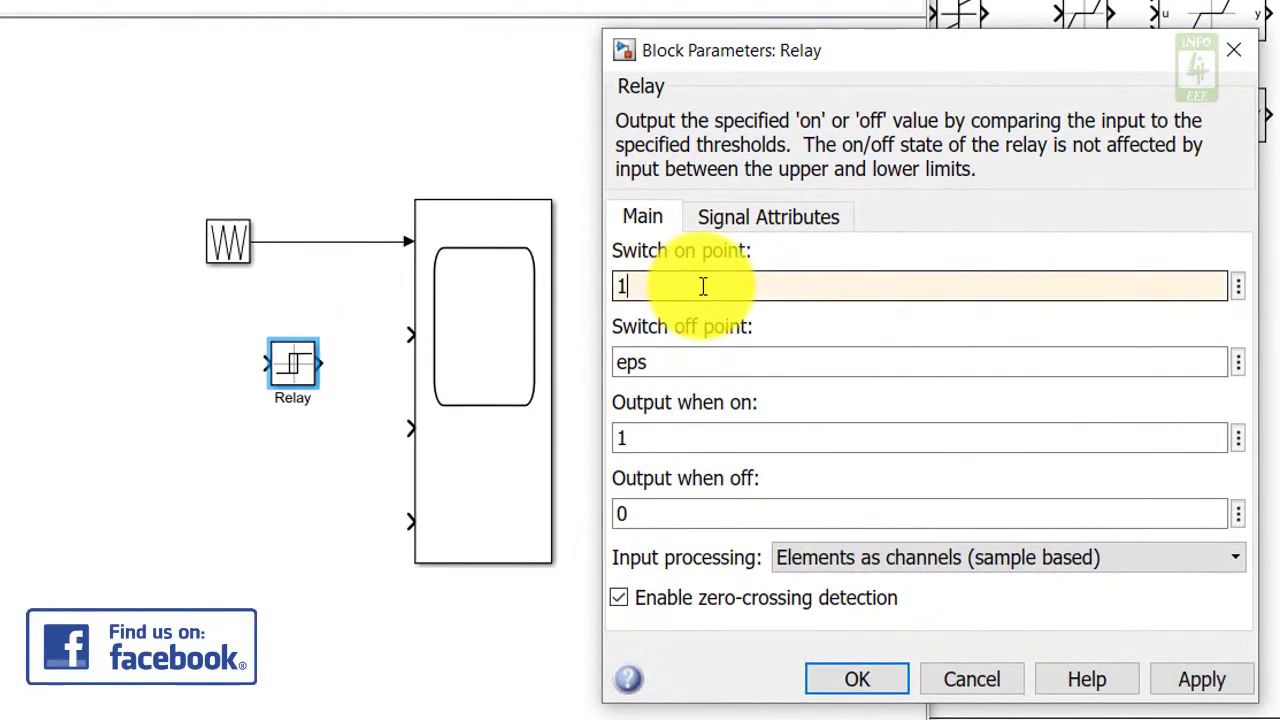
key("Tab")
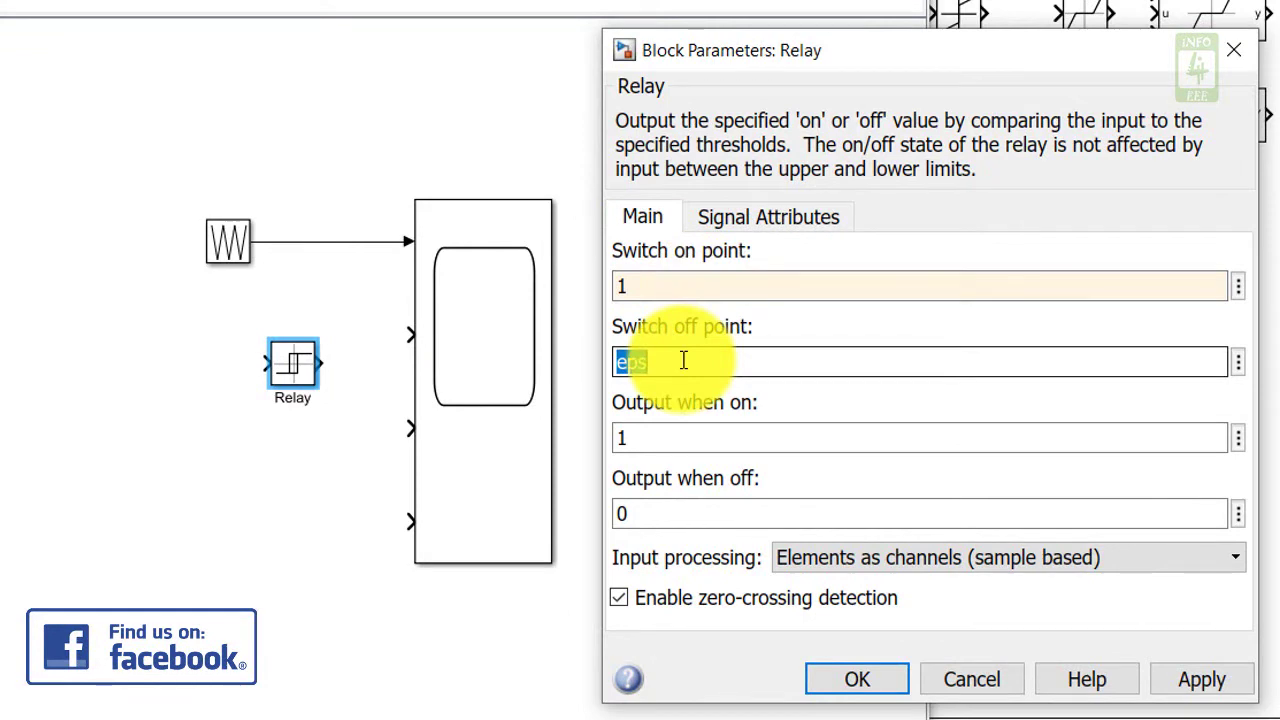
type("-1")
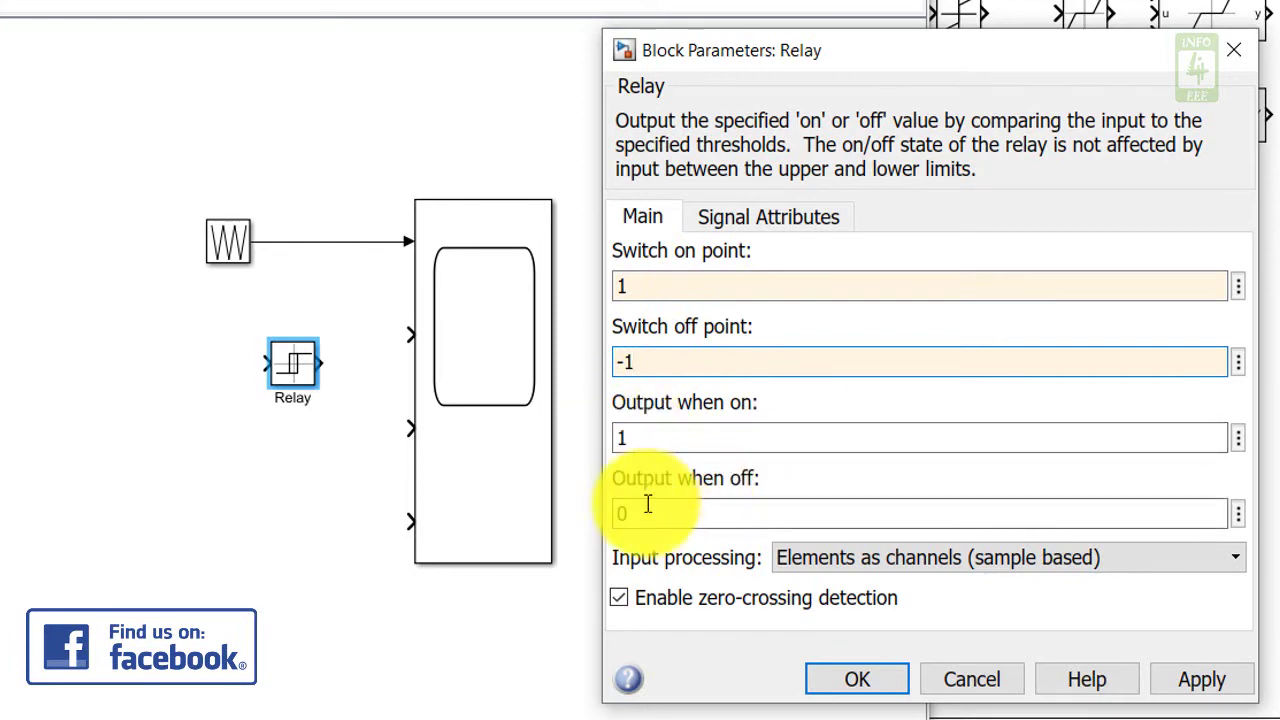
left_click(853, 688)
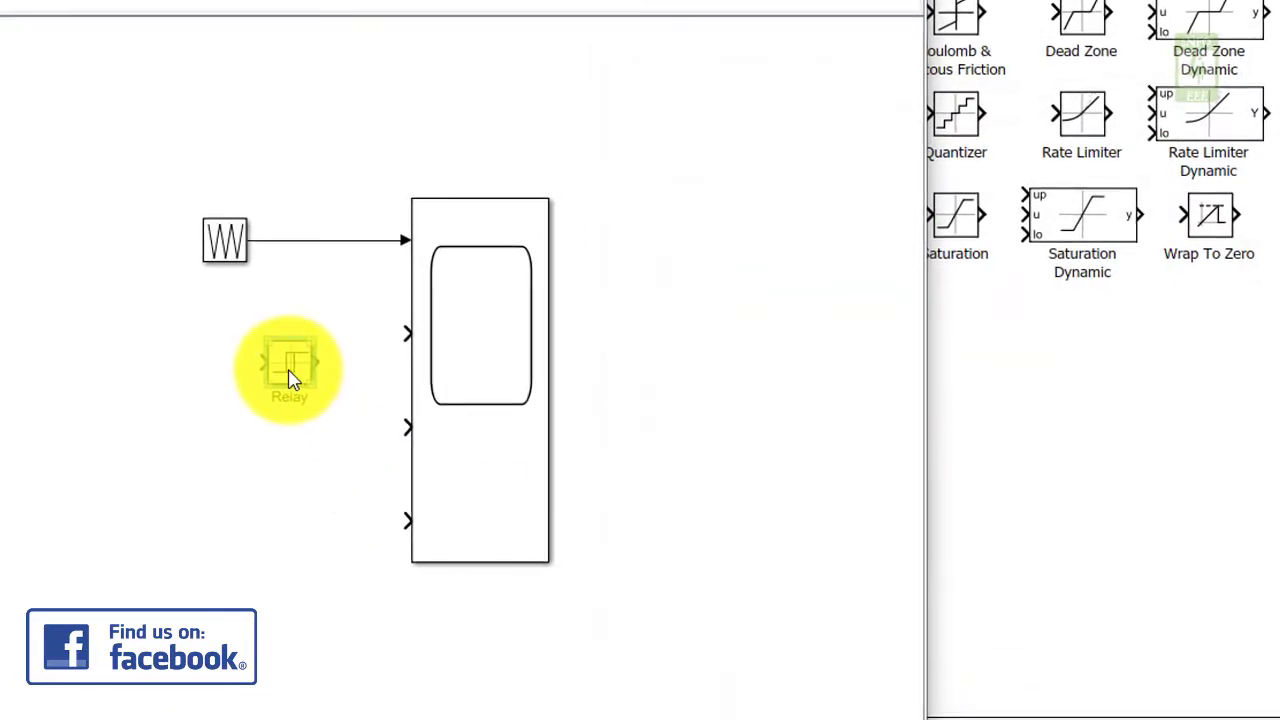
Step: Wire source to Relay and Relay to Scope, giving the Scope 2 inputs in a 2x1 layout
left_click_drag(260, 360, 241, 228)
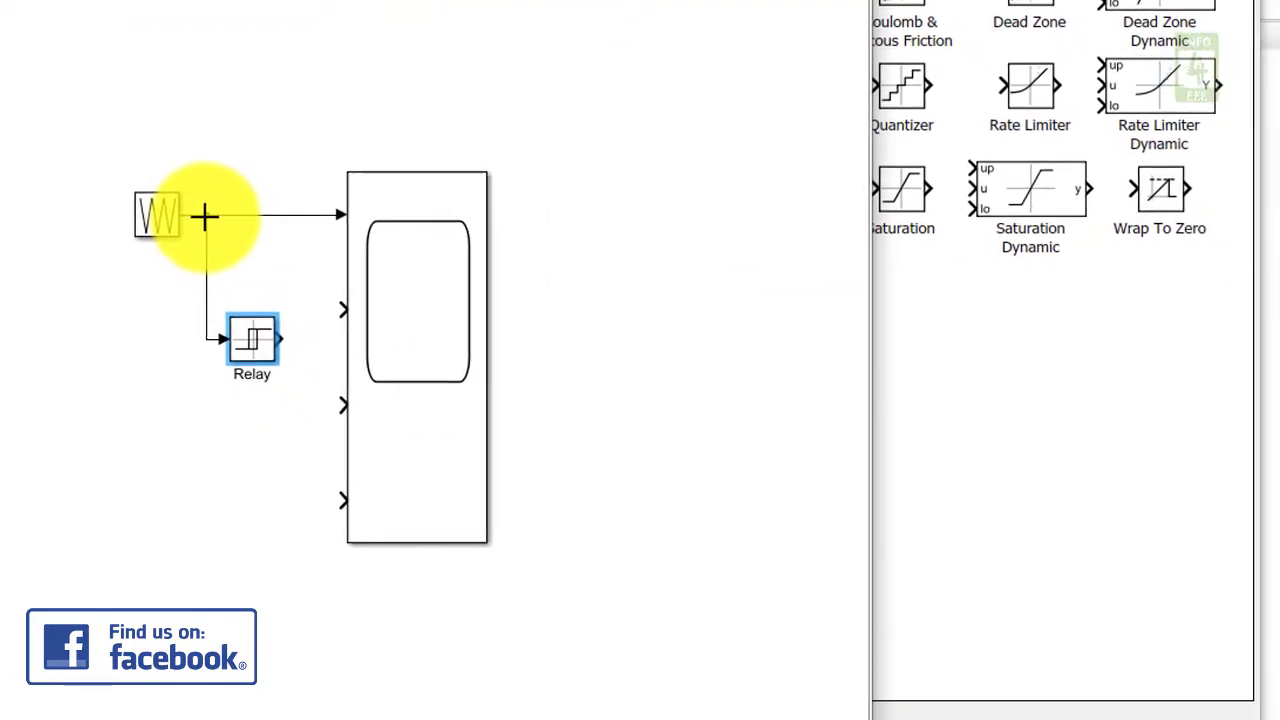
left_click_drag(265, 333, 274, 287)
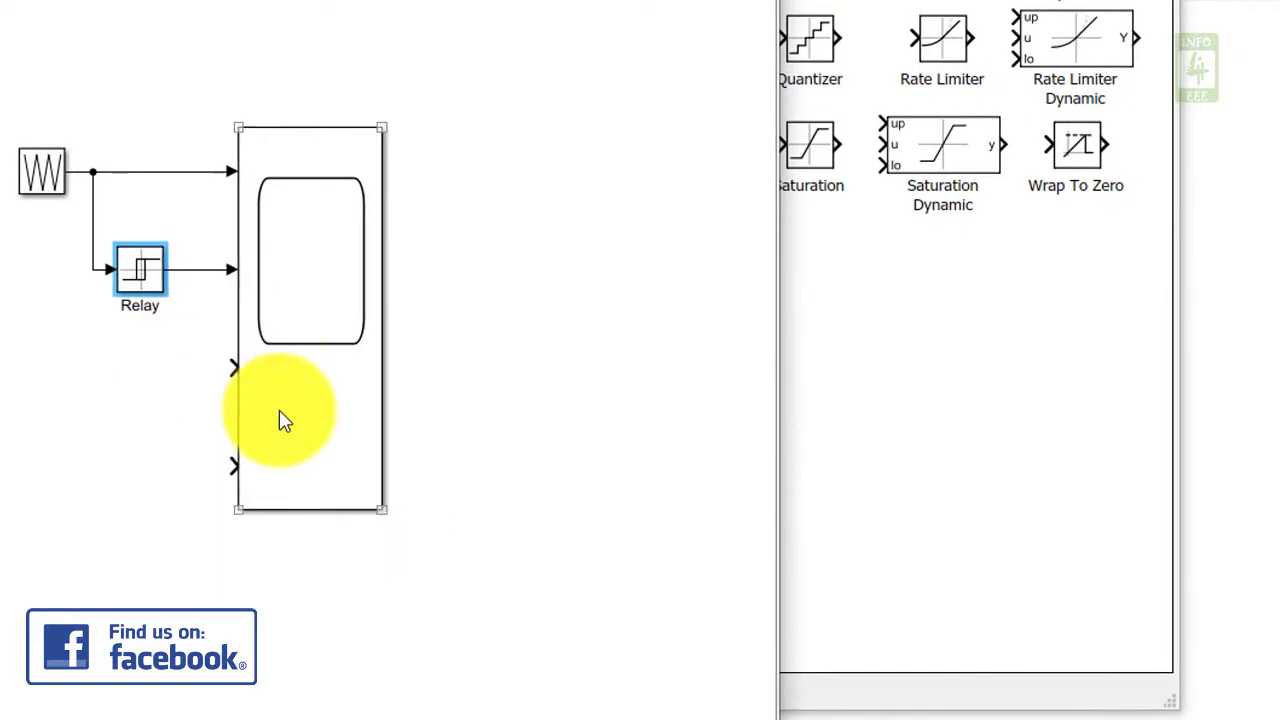
left_click(316, 227)
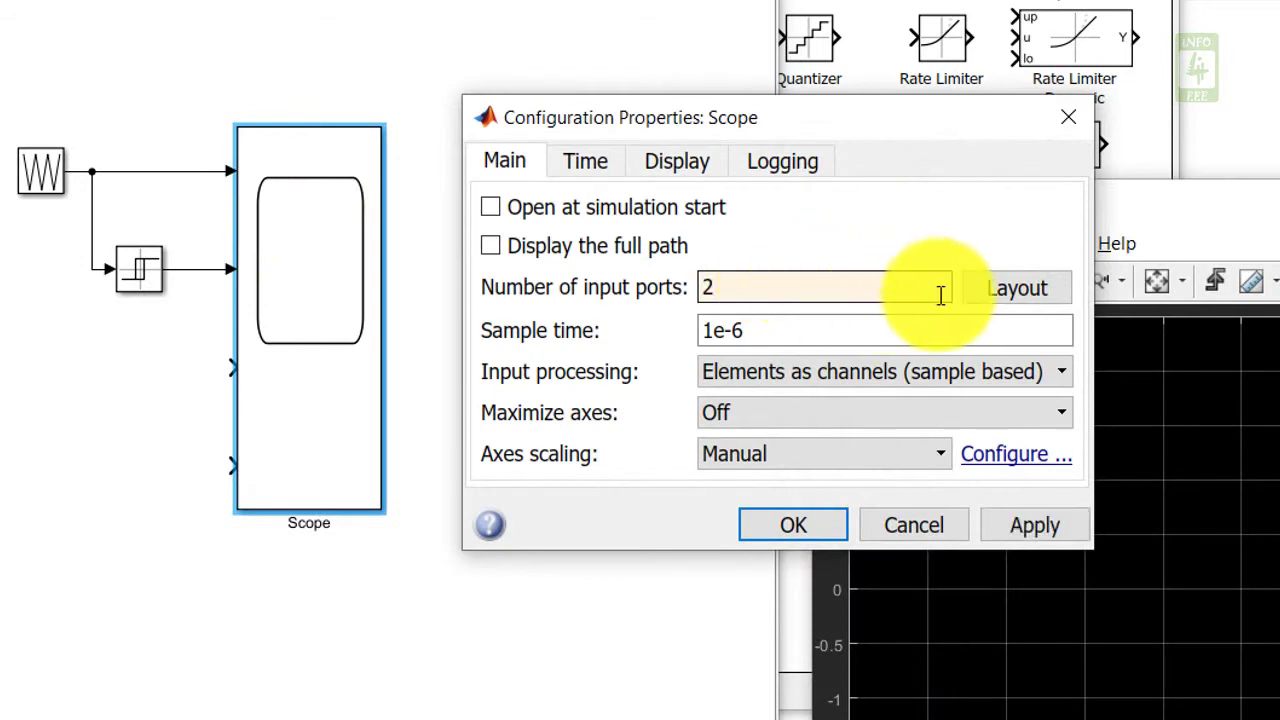
left_click(1029, 292)
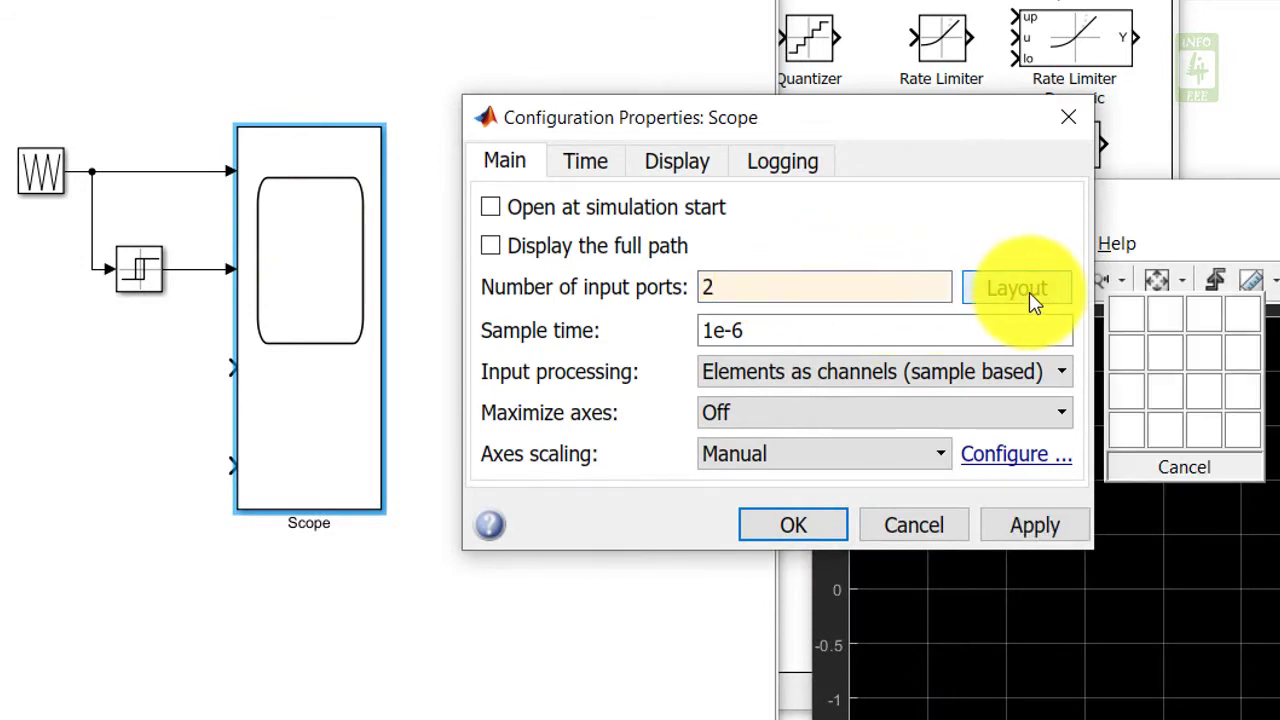
left_click(1128, 345)
left_click(793, 525)
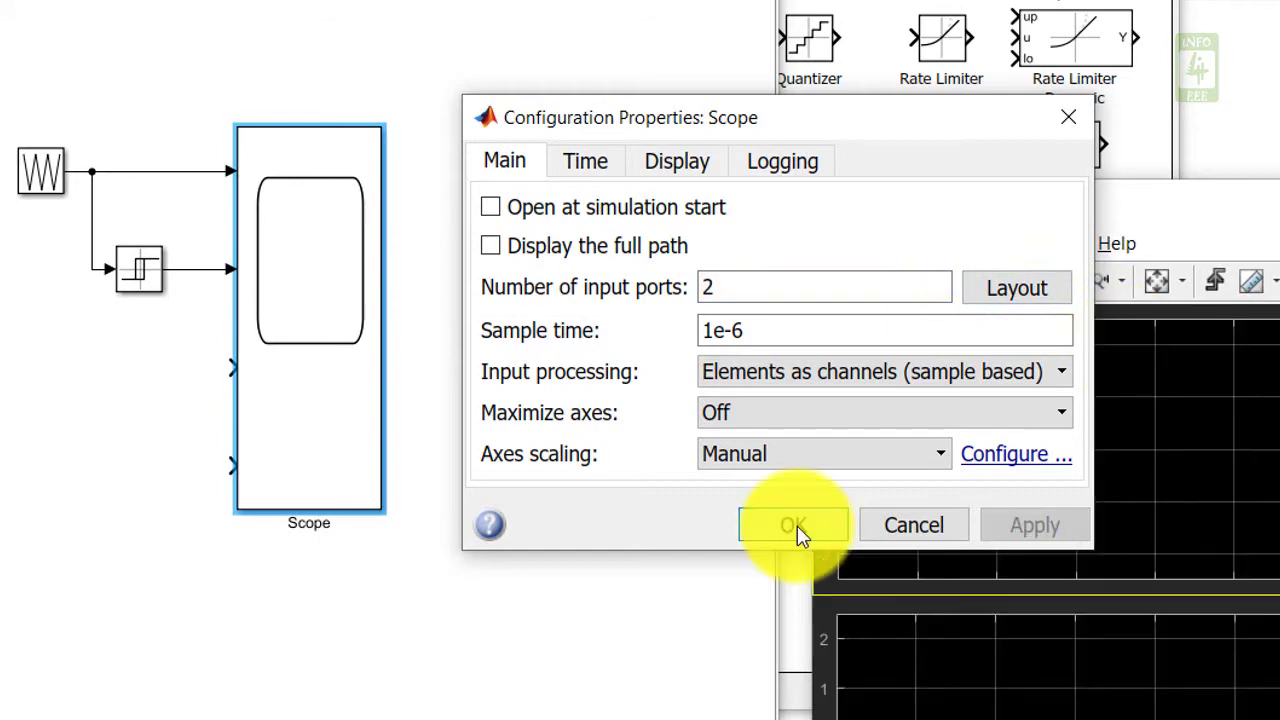
Step: Align the Relay and source blocks with the scope inputs, then run with stop time 10
left_click_drag(141, 280, 145, 391)
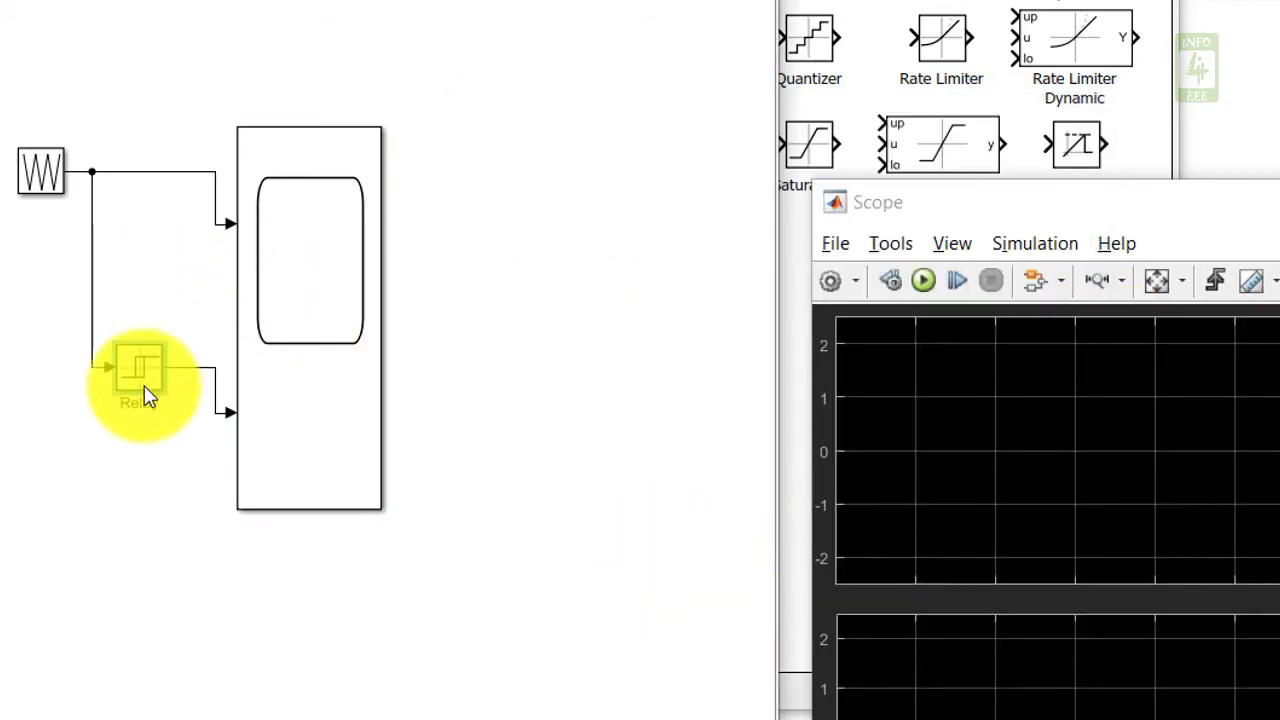
left_click_drag(40, 170, 40, 222)
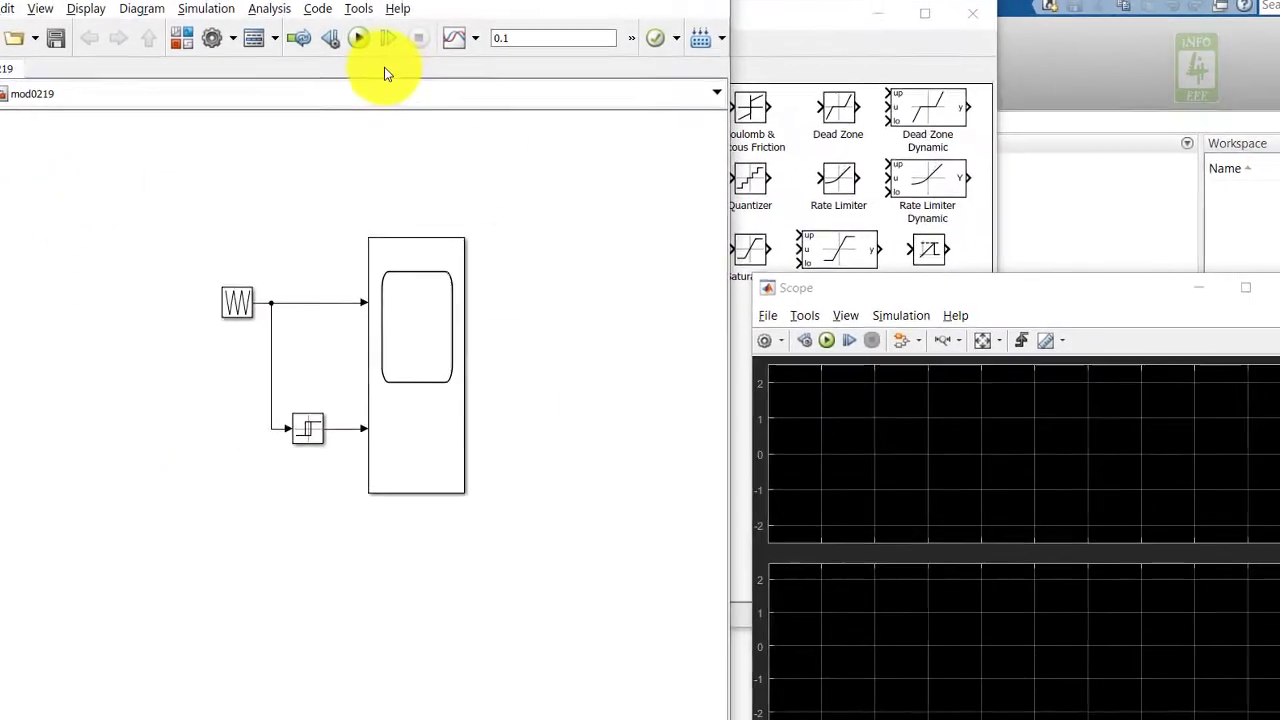
double_click(544, 57)
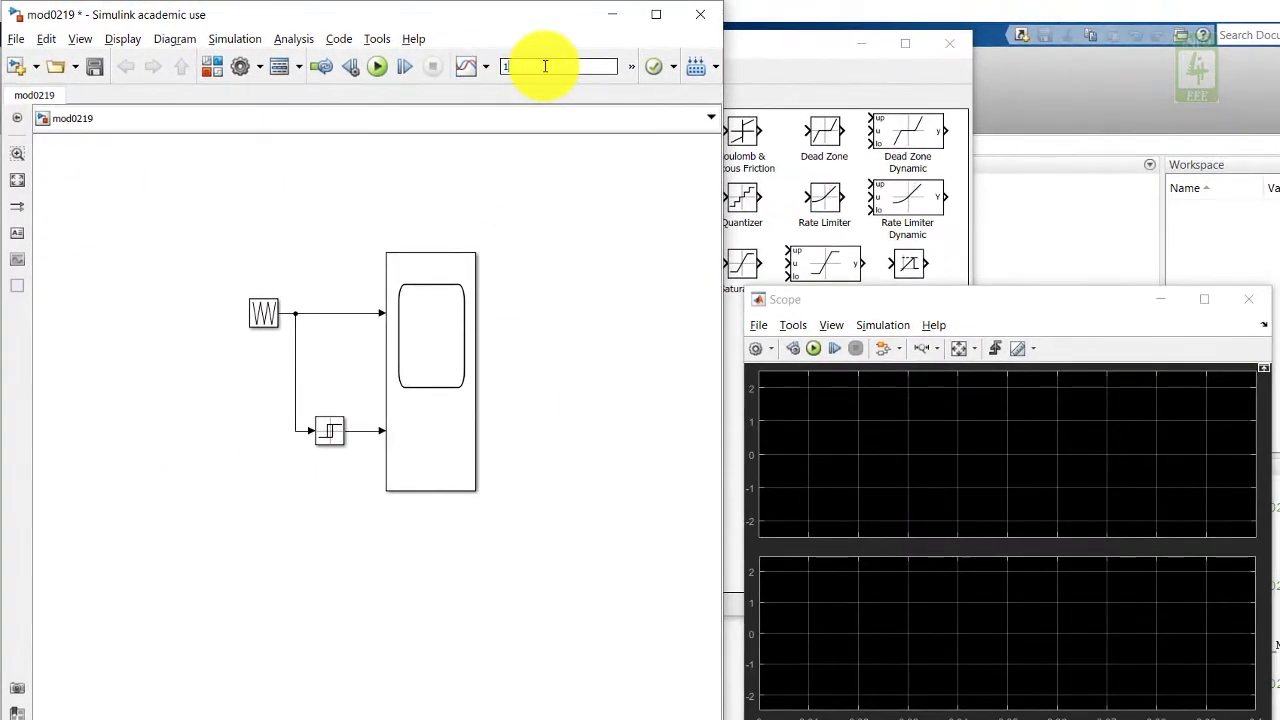
type("0")
left_click(378, 67)
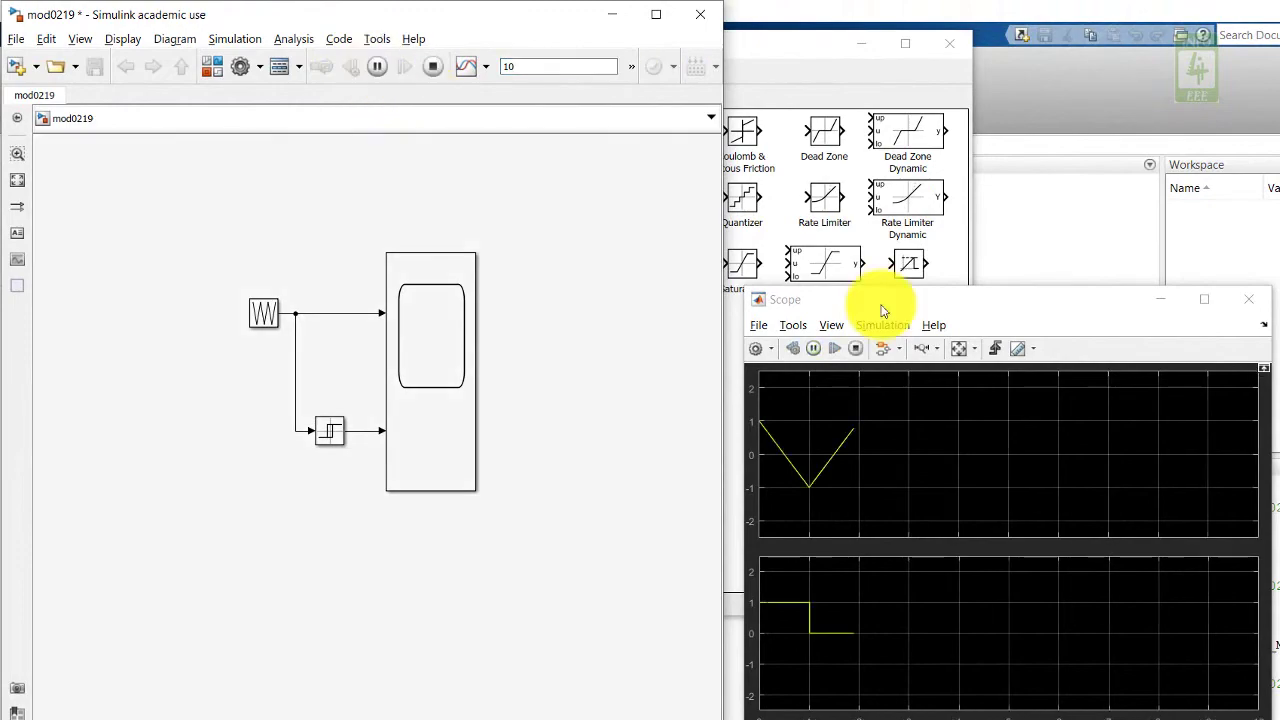